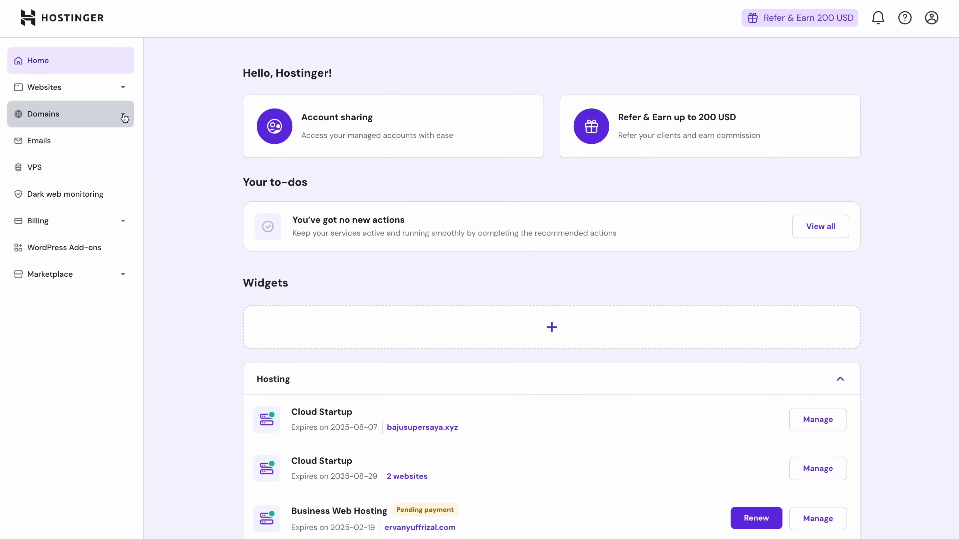
- Open Get a New Domain from the Domains section of the sidebar
click(121, 115)
click(84, 170)
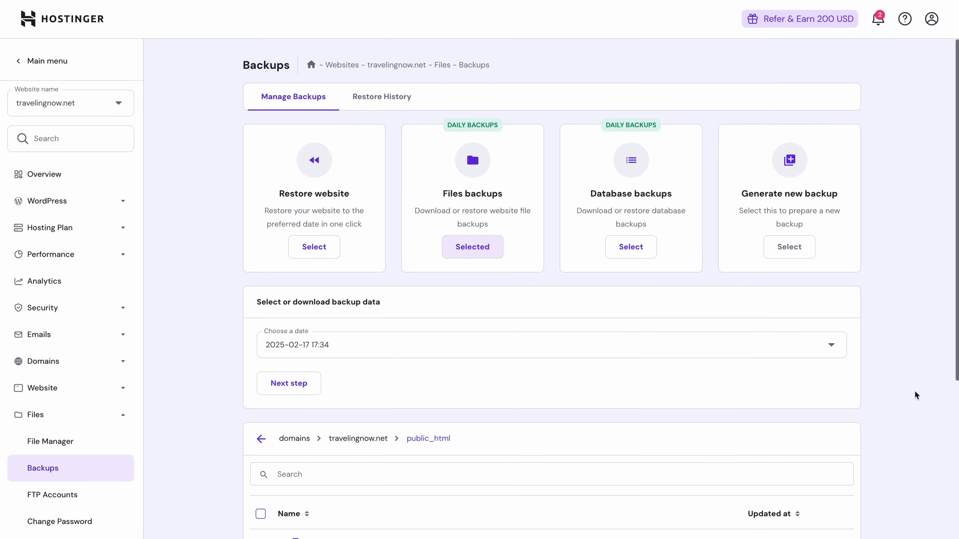
- Scroll down through the Backups page's file list
scroll(915, 391, down, 10)
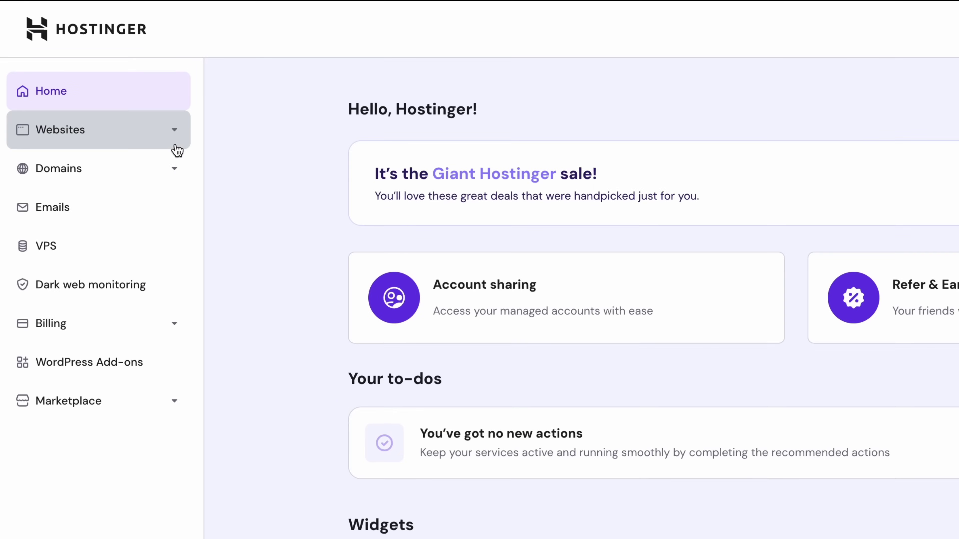
- From the Websites list, start adding a website with Migrate Website
click(156, 141)
click(133, 173)
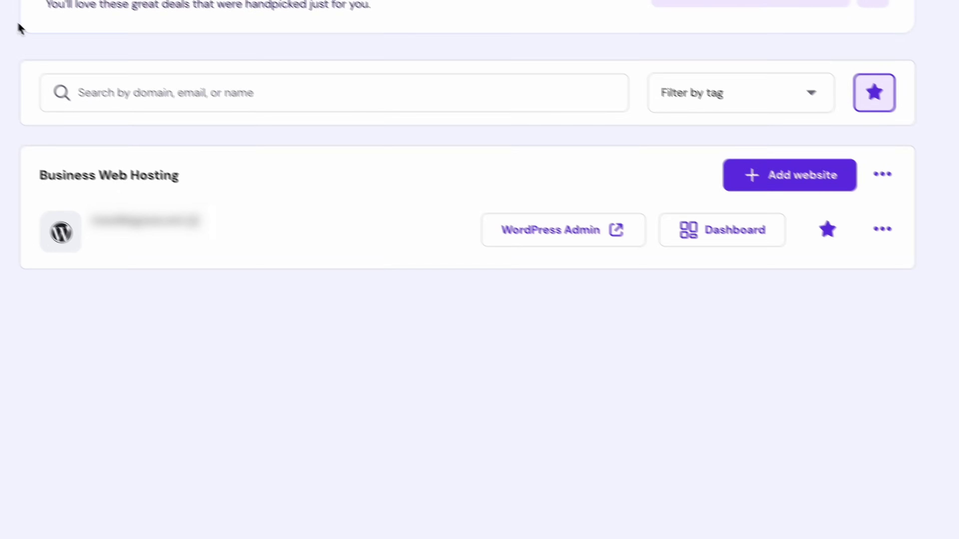
click(793, 171)
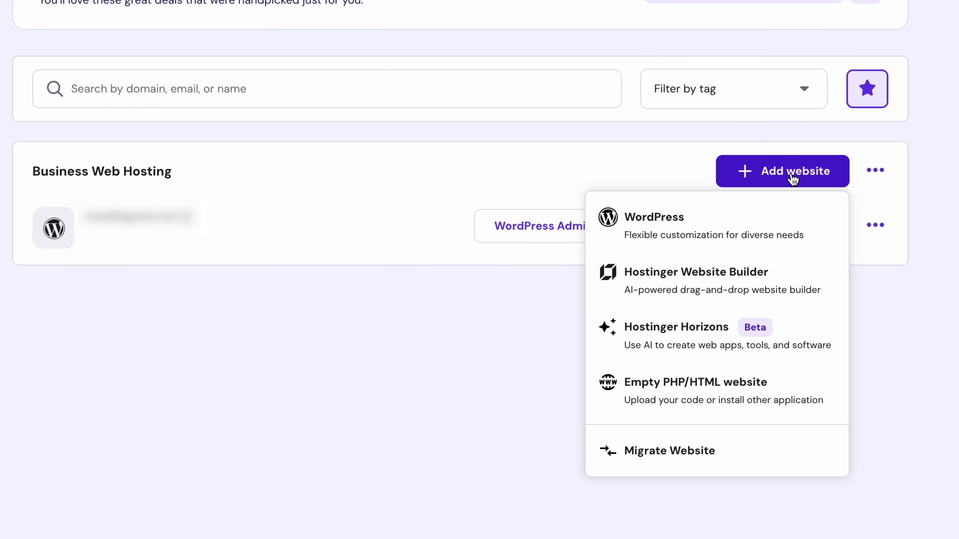
click(732, 452)
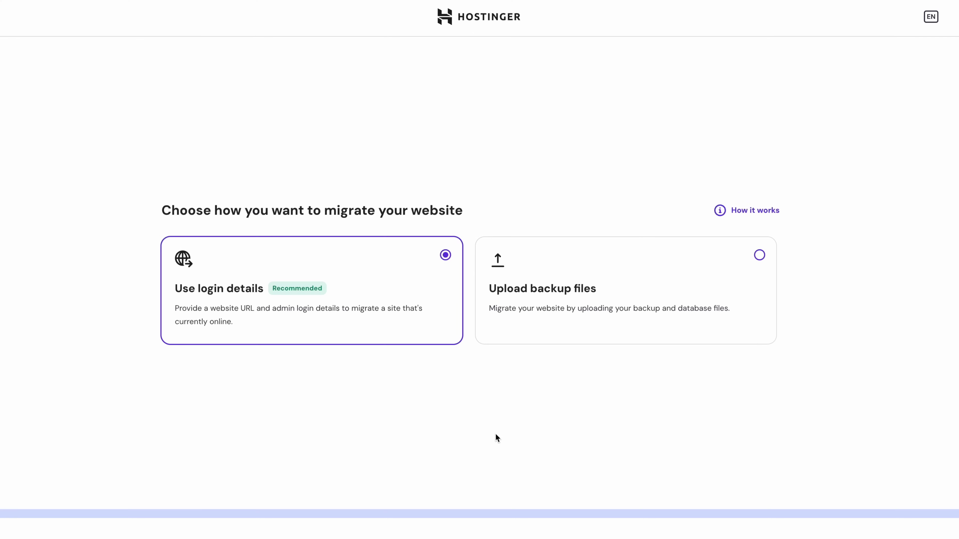
- Switch the migration to Upload backup files and upload the 69.73 MB website backup
click(584, 340)
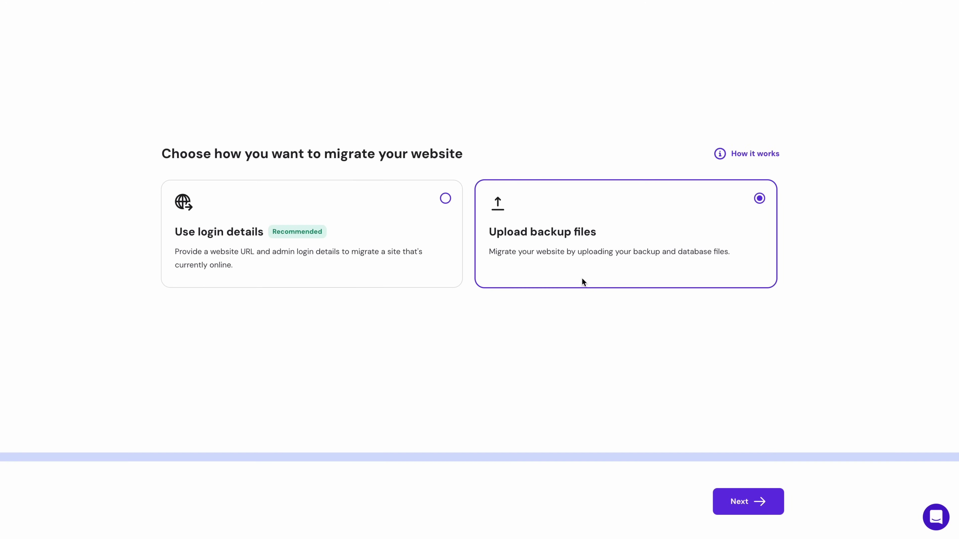
click(751, 497)
click(750, 497)
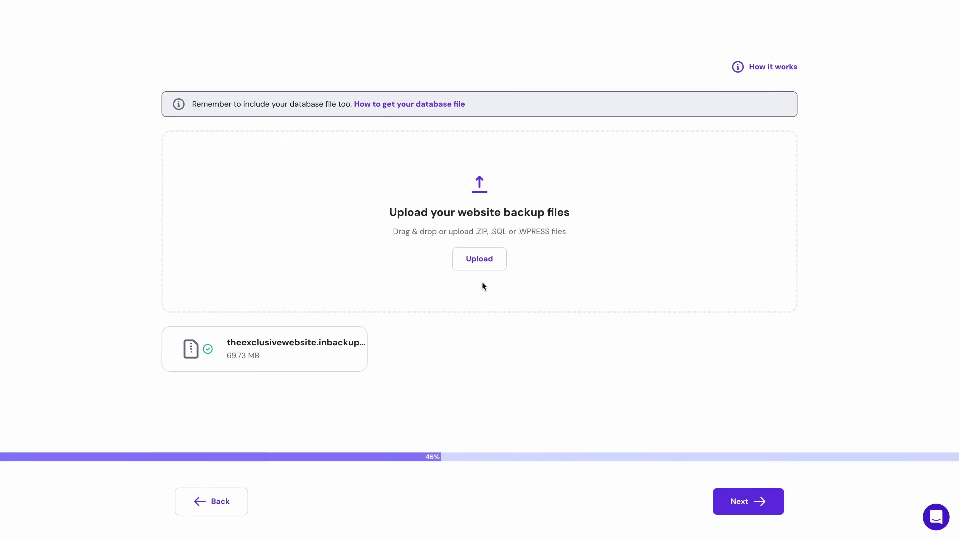
- Confirm files and database are uploaded, then submit the theexclusivewebsite.inbackup.zip migration request
click(759, 505)
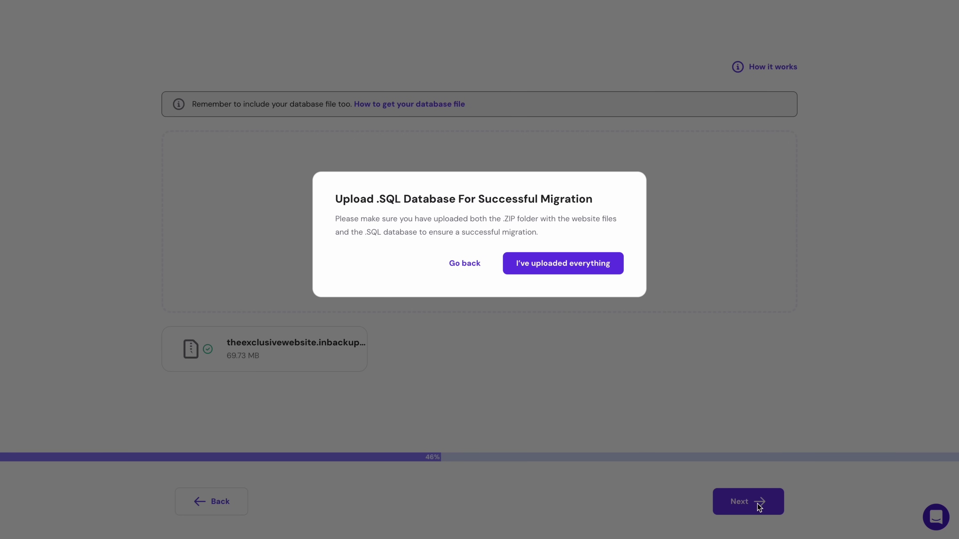
click(596, 267)
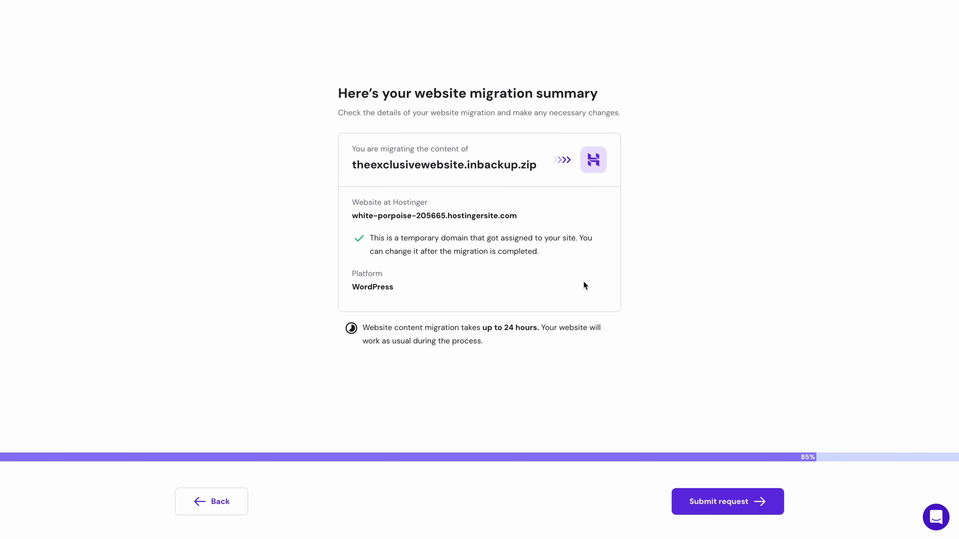
click(716, 502)
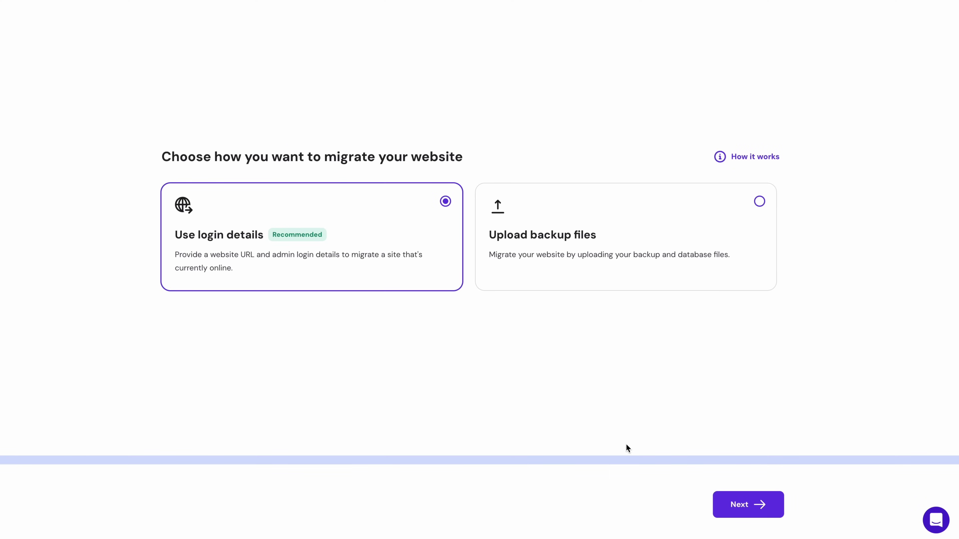
- Submit a login-details migration for the old site URL, choosing cPanel and WHM with its cPanel login
click(738, 500)
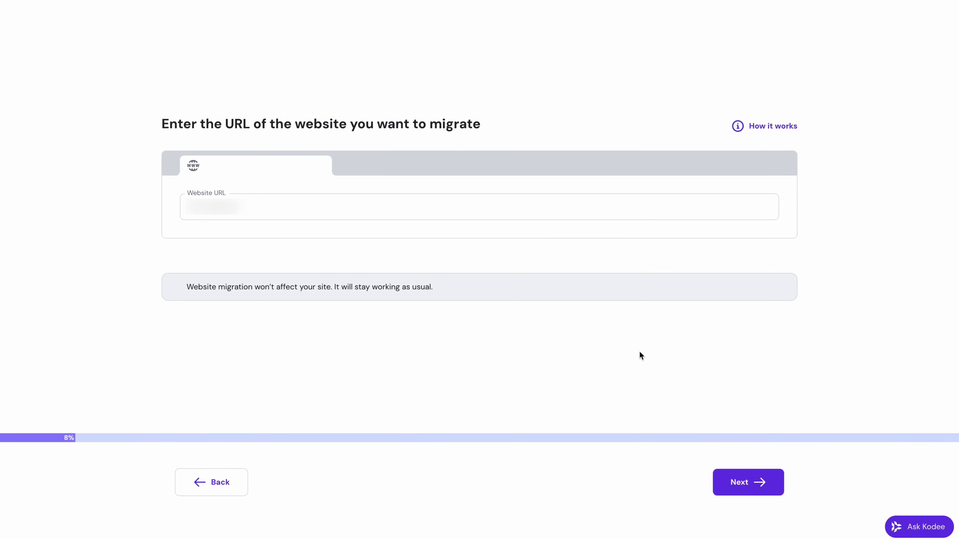
click(760, 481)
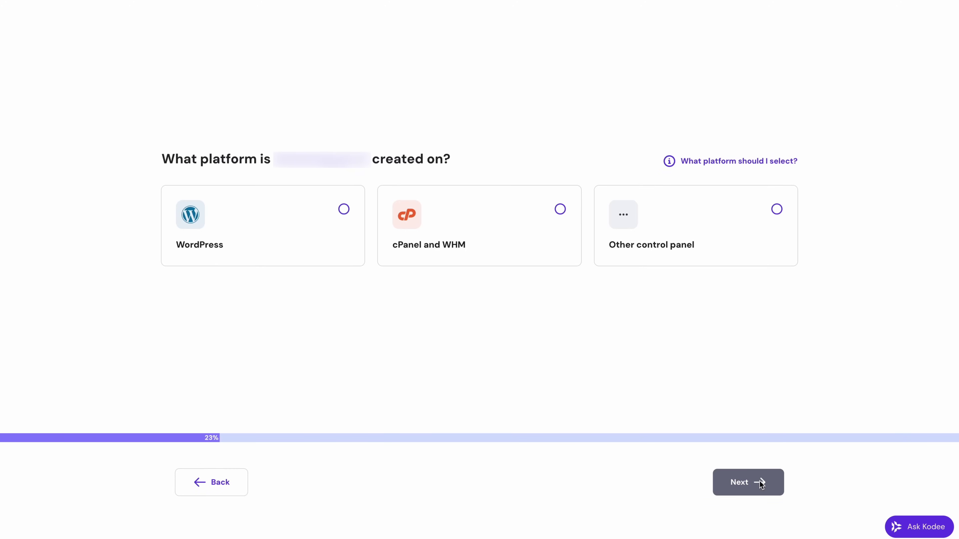
click(560, 232)
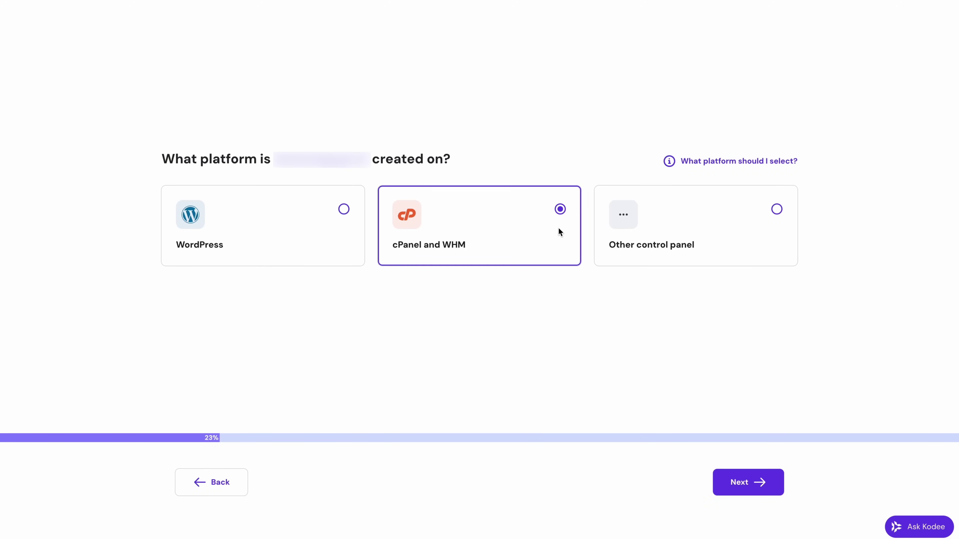
click(717, 479)
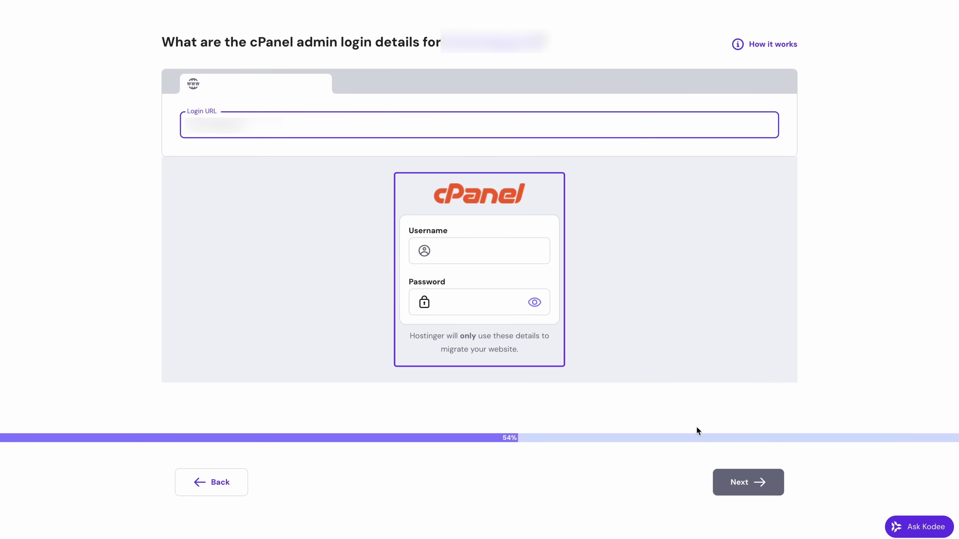
click(729, 476)
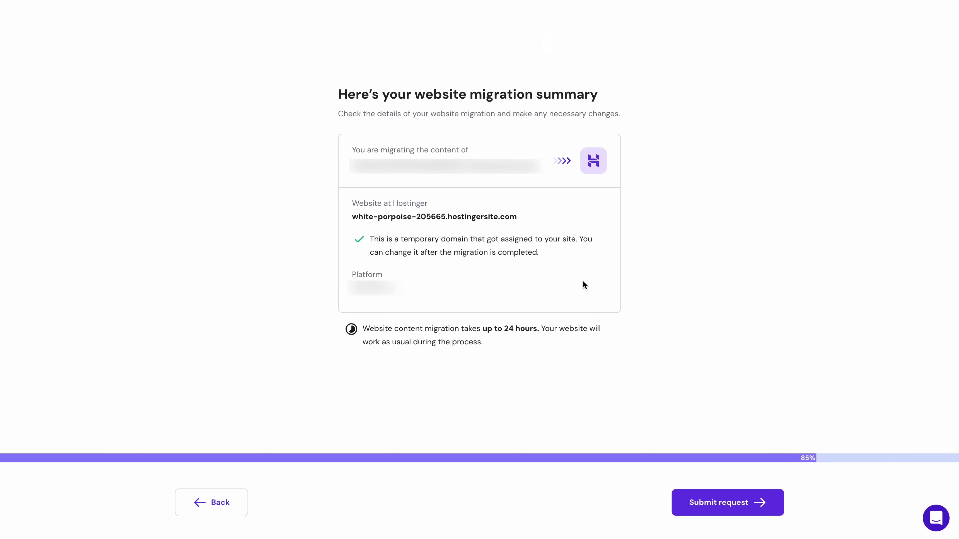
click(712, 496)
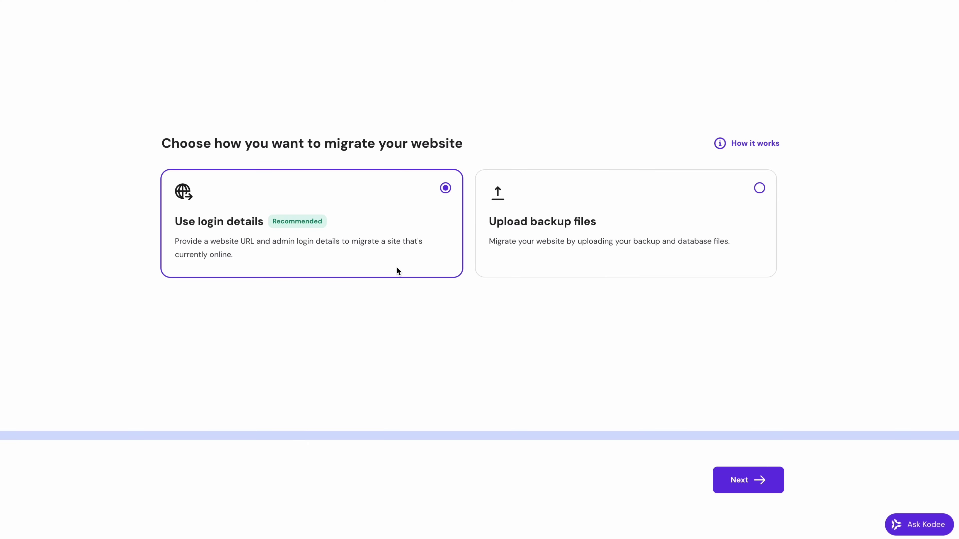
- Enter the site URL, choose Other control panel, and provide the admin login URL, username and password
click(716, 473)
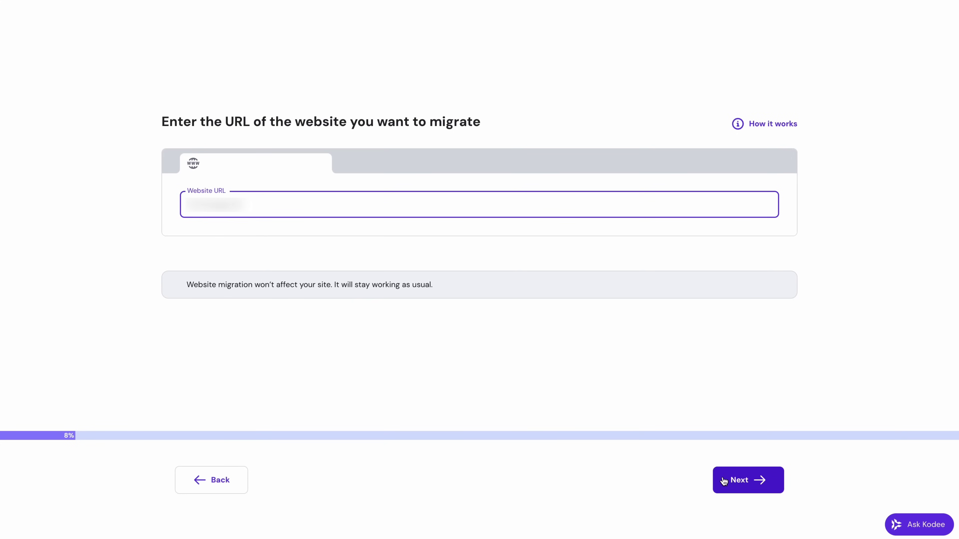
click(724, 480)
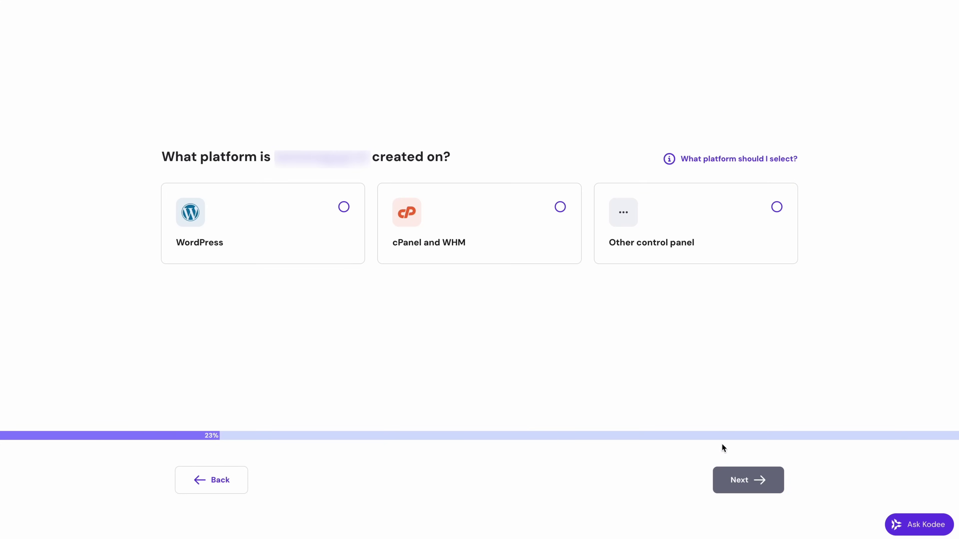
click(771, 257)
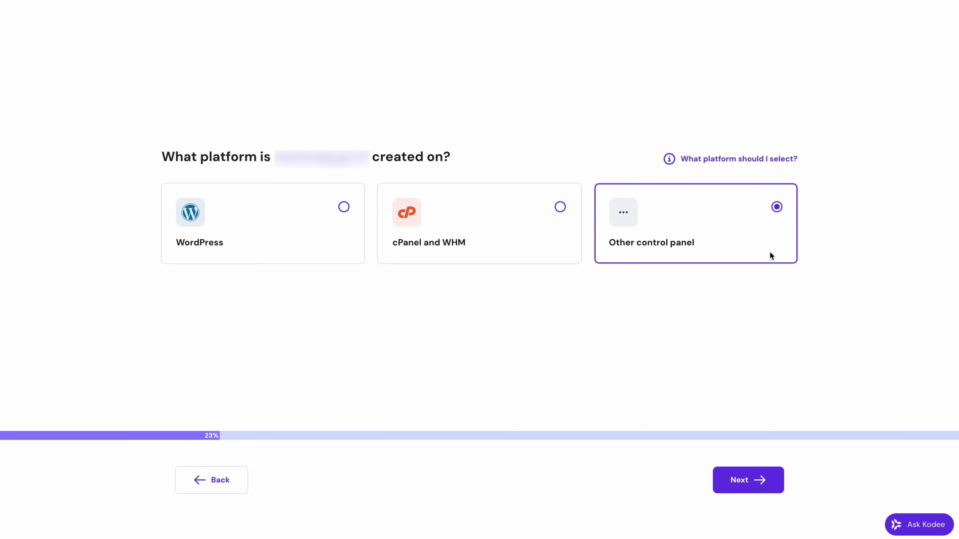
click(759, 480)
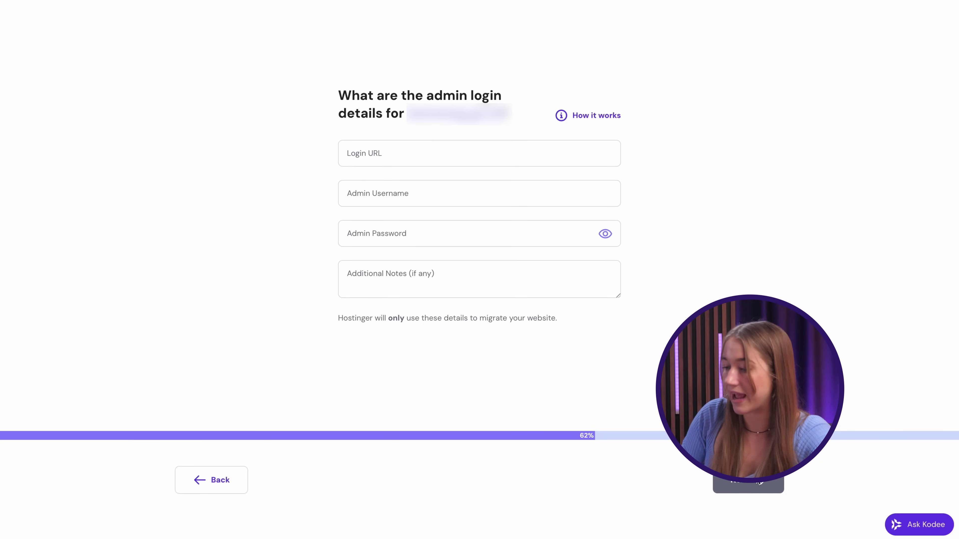
click(759, 482)
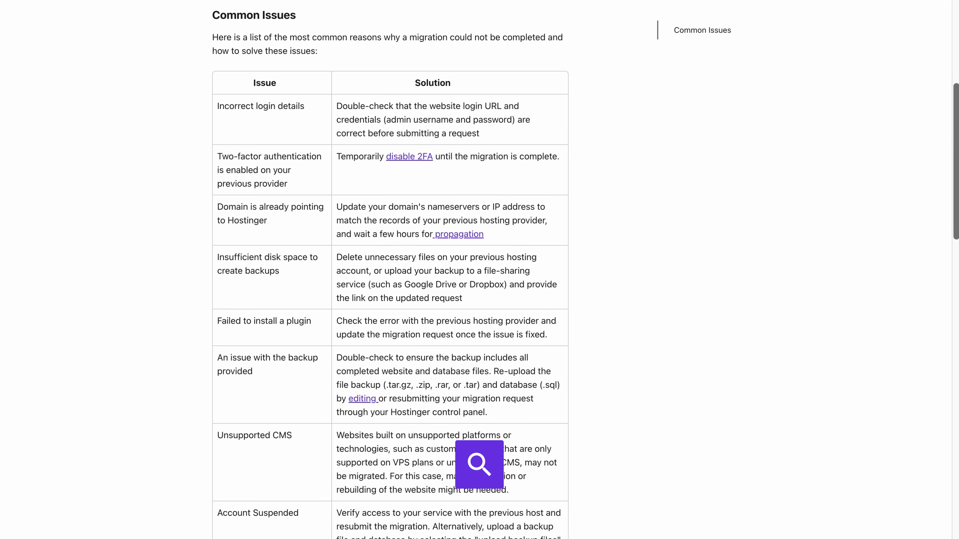
- Scroll through the migration help article's Common Issues table of failure reasons and fixes
scroll(480, 270, down, 8)
scroll(479, 270, down, 10)
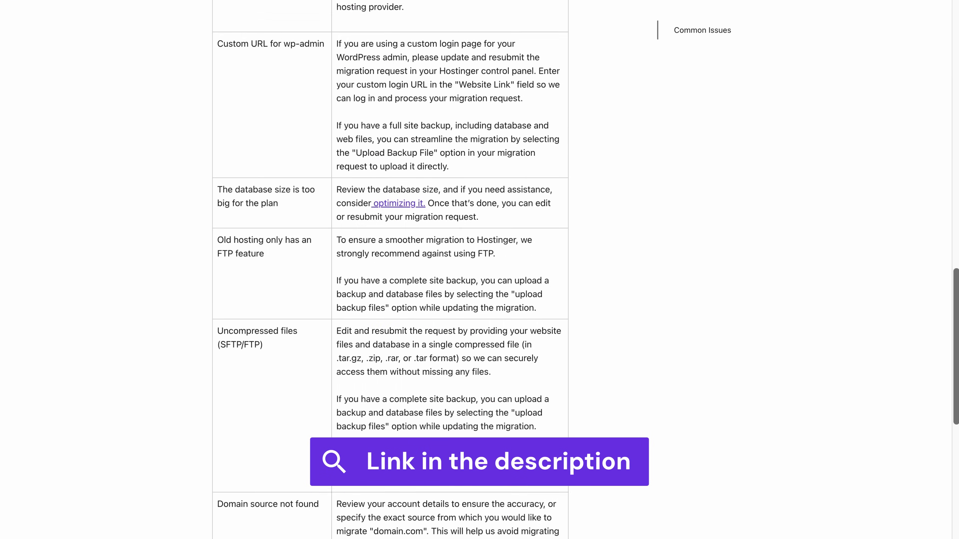
scroll(479, 270, down, 11)
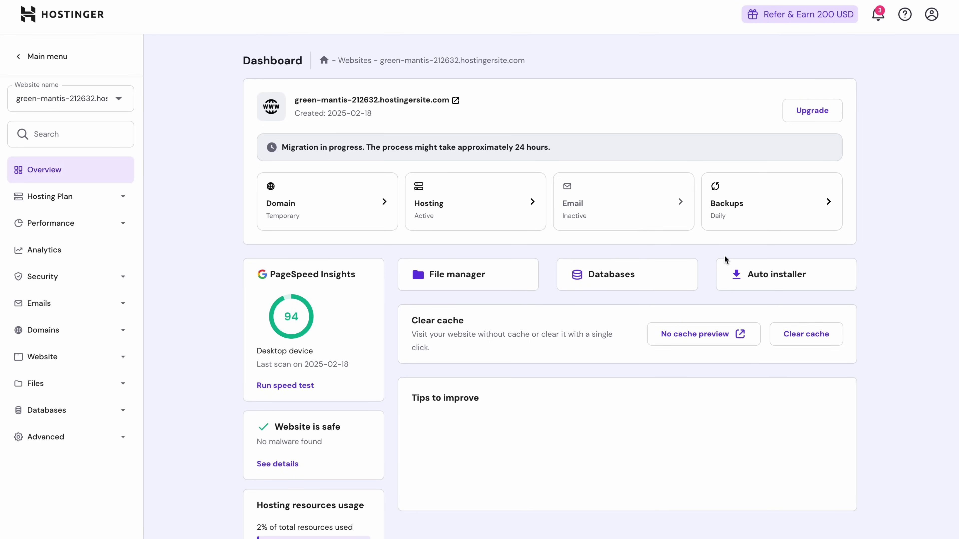
- Open Plan Details under Hosting Plan for green-mantis-212632.hostingersite.com
click(130, 198)
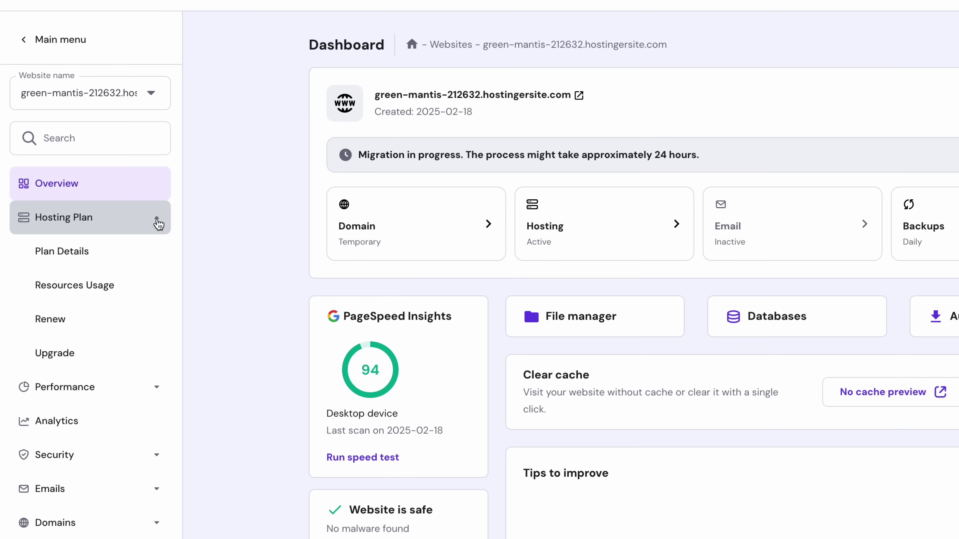
click(136, 258)
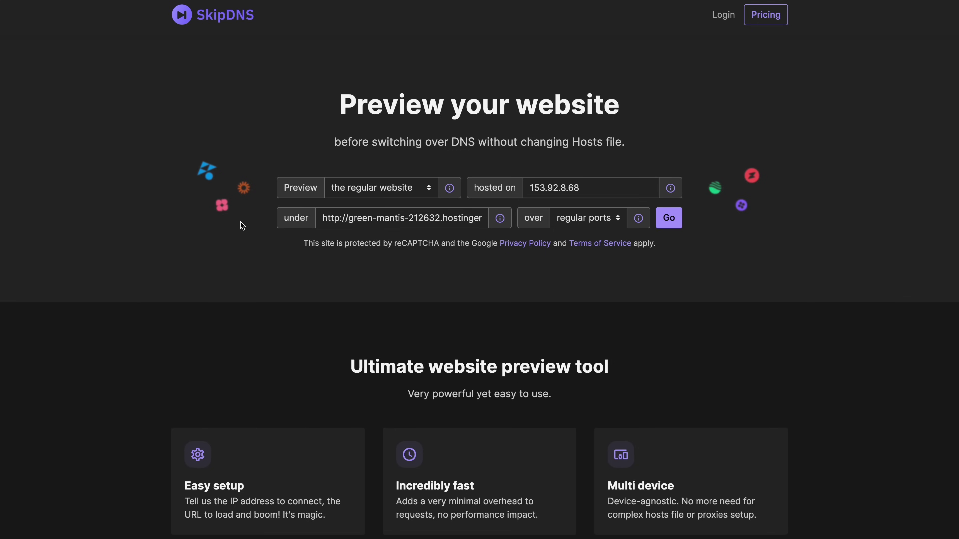
- Generate a SkipDNS preview link for green-mantis-212632.hostingersite.com on IP 153.92.8.68
click(663, 226)
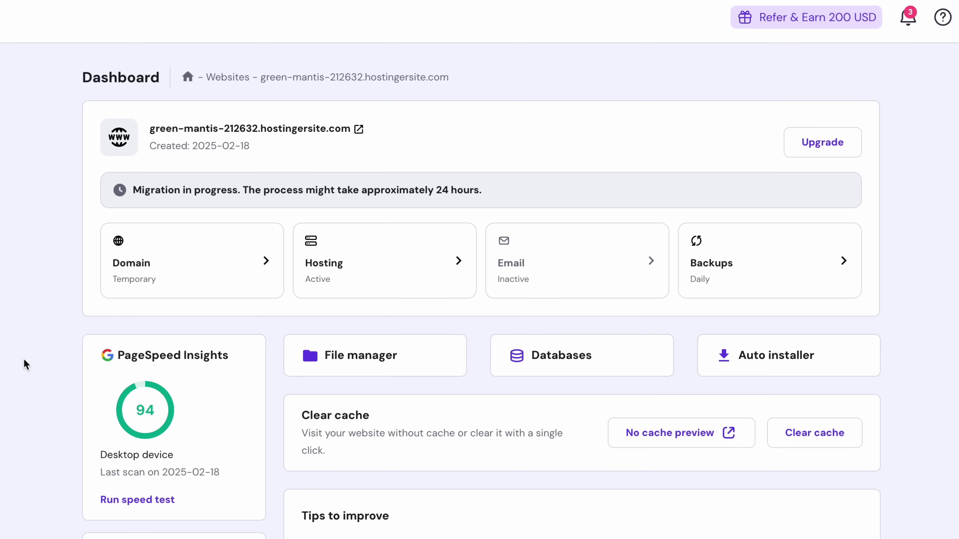
- Connect a domain to the site, choosing websitepedia.net from the suggestions
click(202, 281)
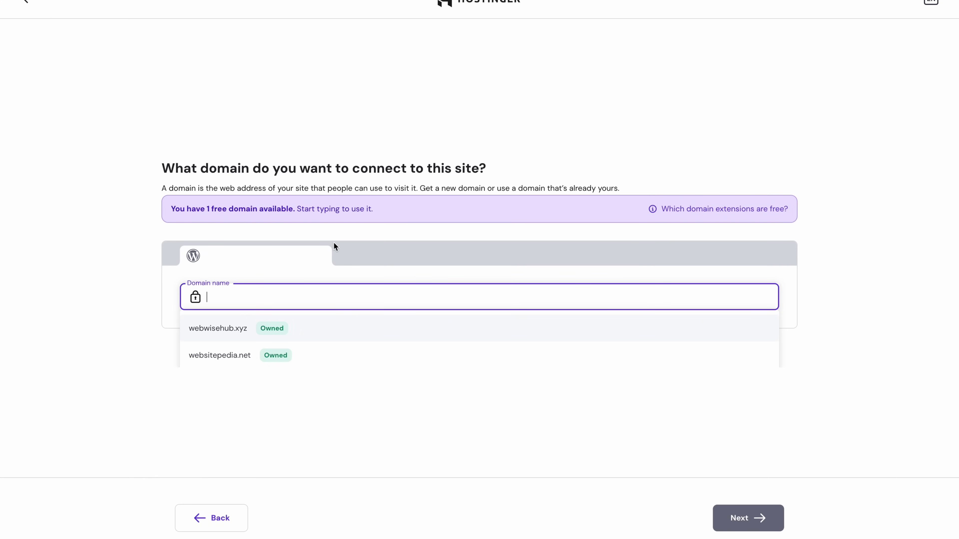
click(348, 353)
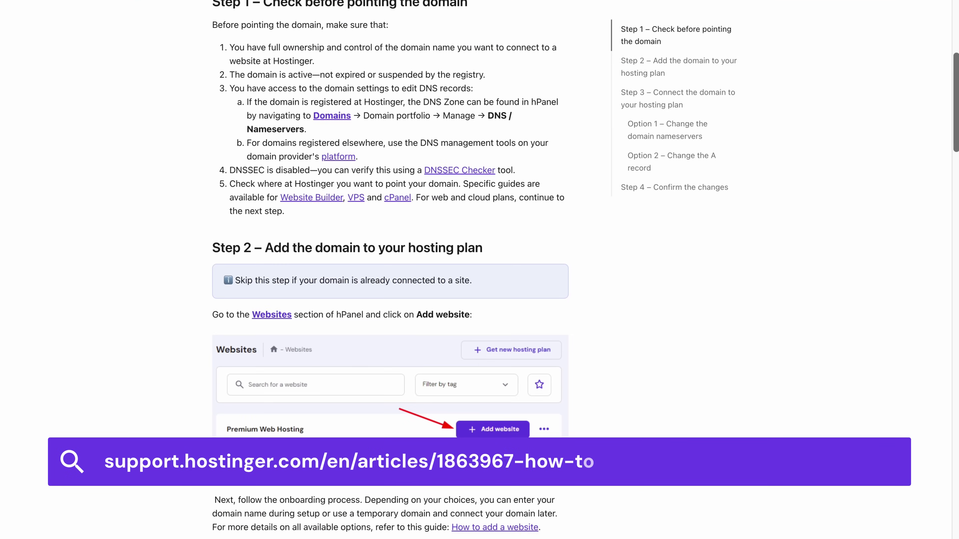
scroll(479, 227, down, 15)
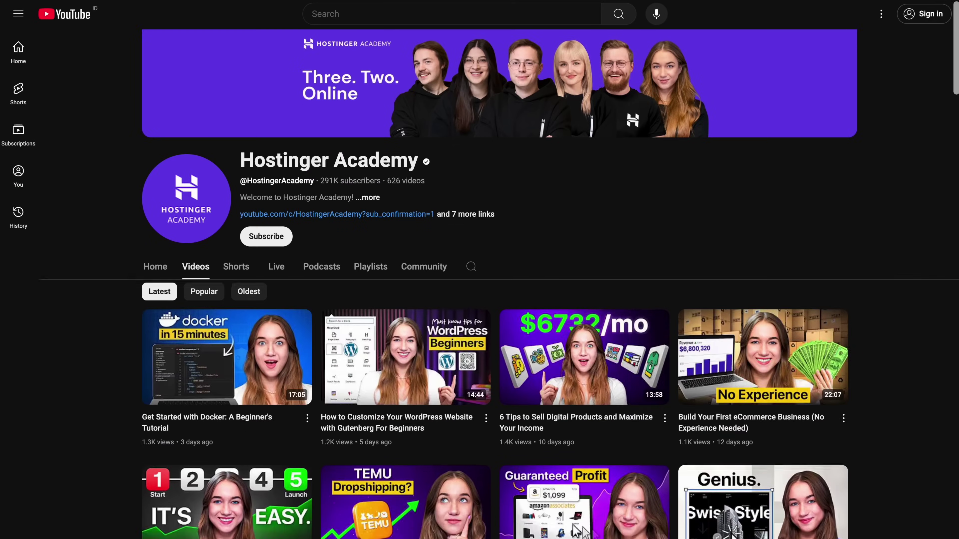
- Scroll Hostinger Academy's video list to the 'How to Connect Domain on Hostinger' video
scroll(494, 287, down, 10)
scroll(495, 288, down, 6)
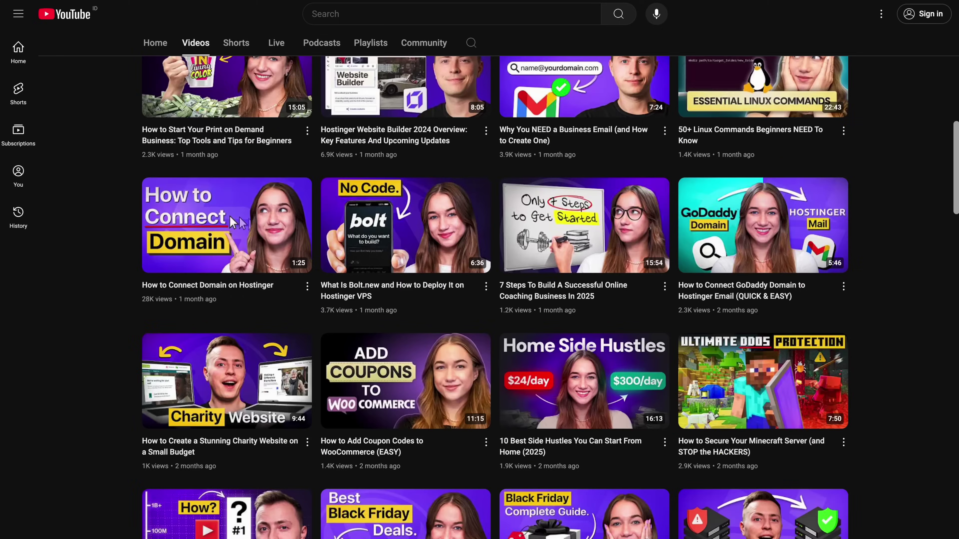